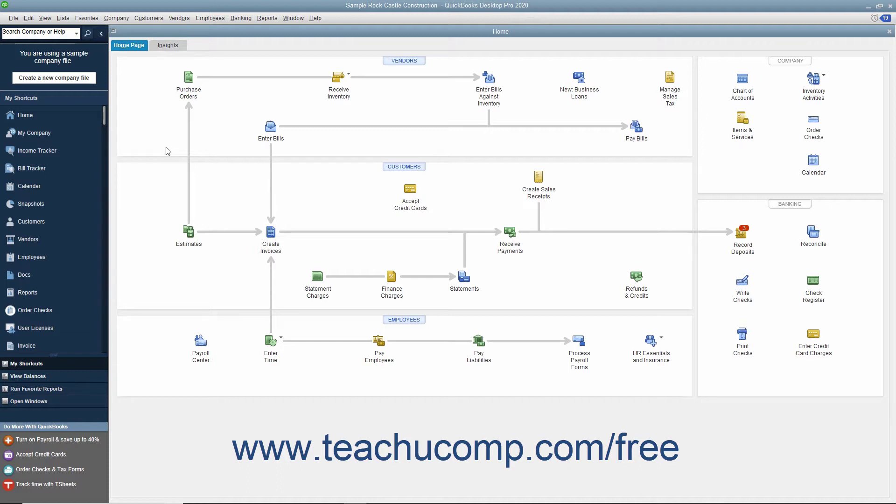
# - Save 'sample_product-based business (Portable).QBM' to the Desktop, allowing QuickBooks to close and reopen the company
pyautogui.click(13, 18)
pyautogui.click(29, 68)
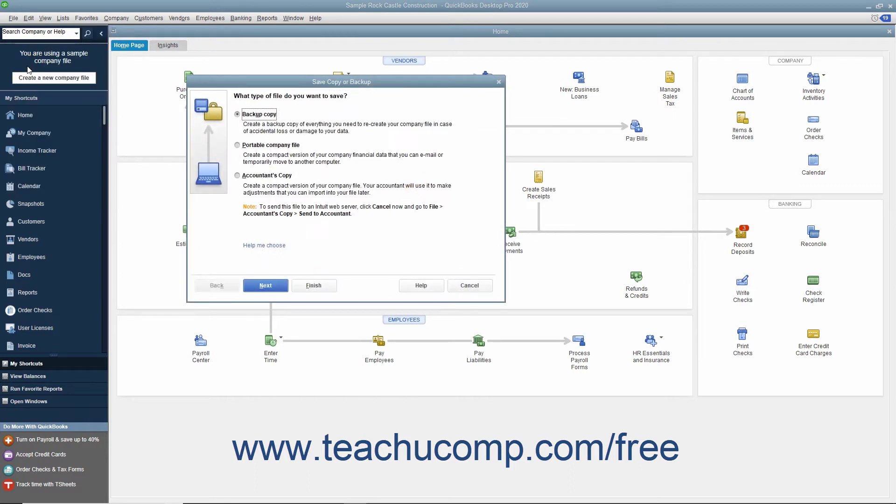
pyautogui.click(237, 146)
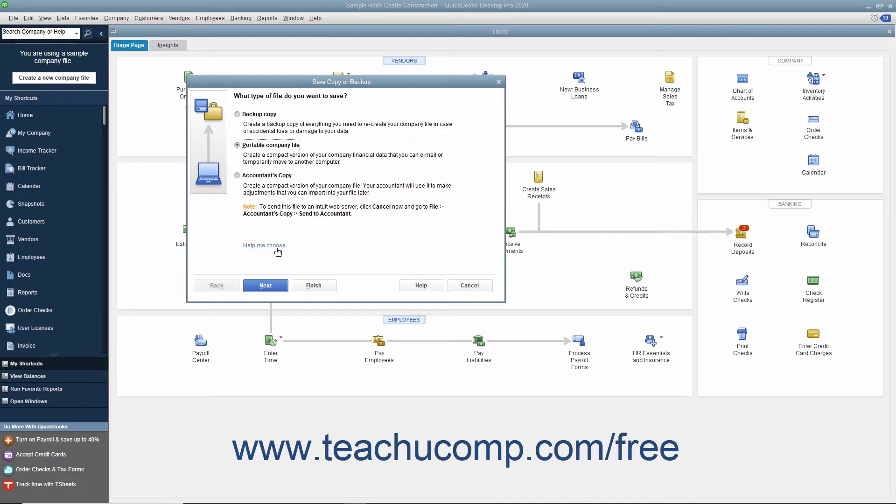
pyautogui.click(277, 285)
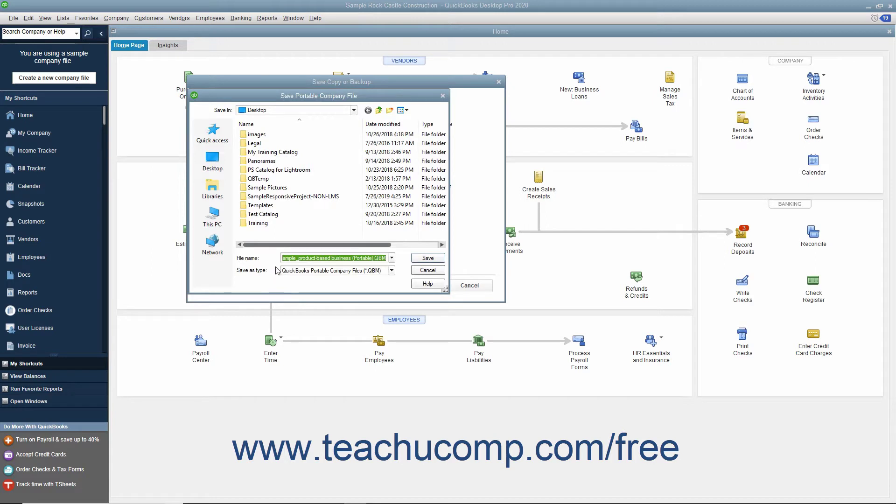
pyautogui.click(212, 160)
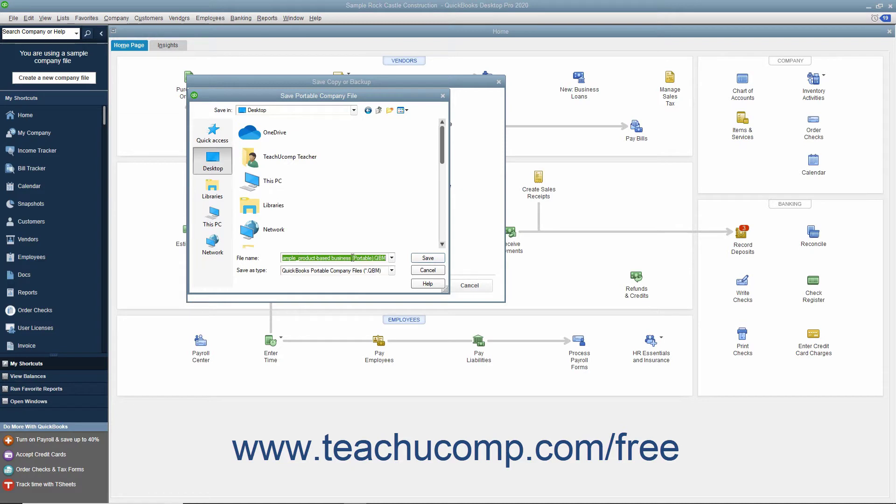
pyautogui.click(353, 258)
pyautogui.click(414, 259)
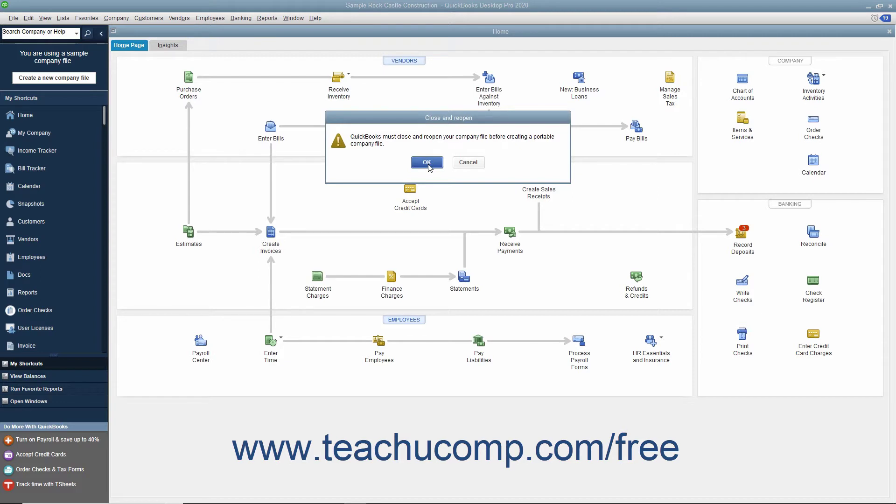
pyautogui.click(429, 166)
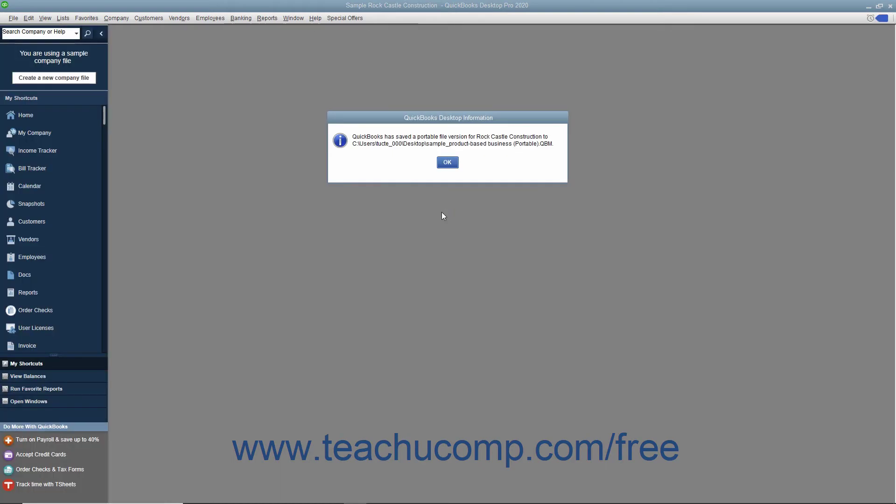
pyautogui.click(447, 163)
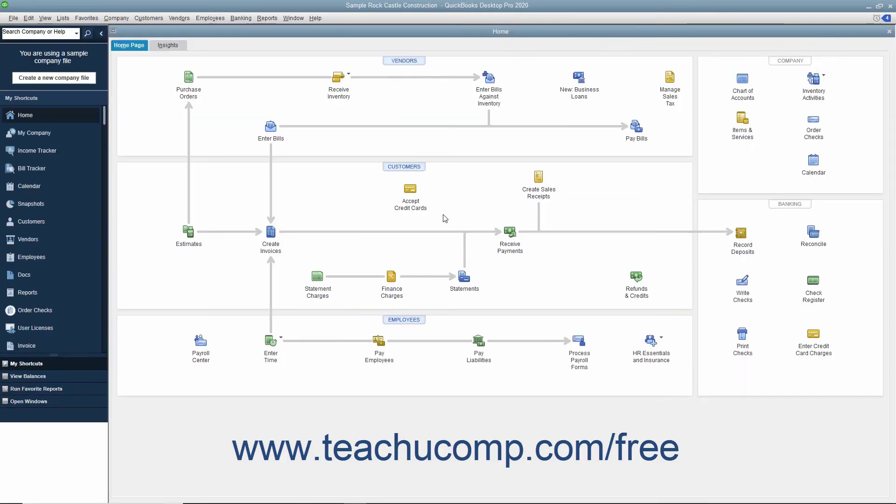
# - Close the company file and choose to restore a portable file
pyautogui.click(14, 18)
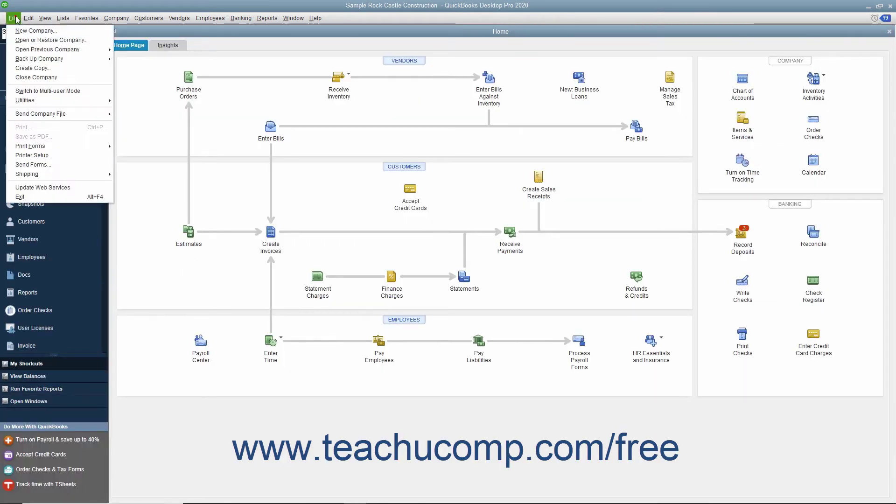
pyautogui.click(33, 77)
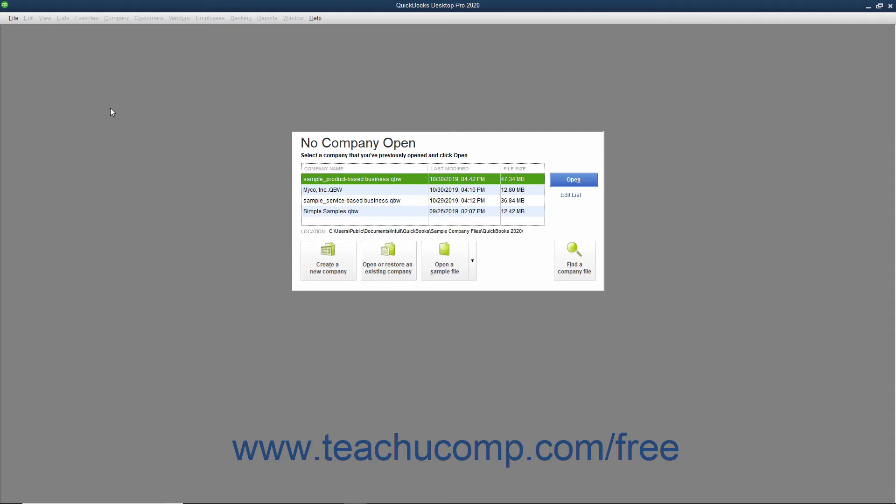
pyautogui.click(14, 18)
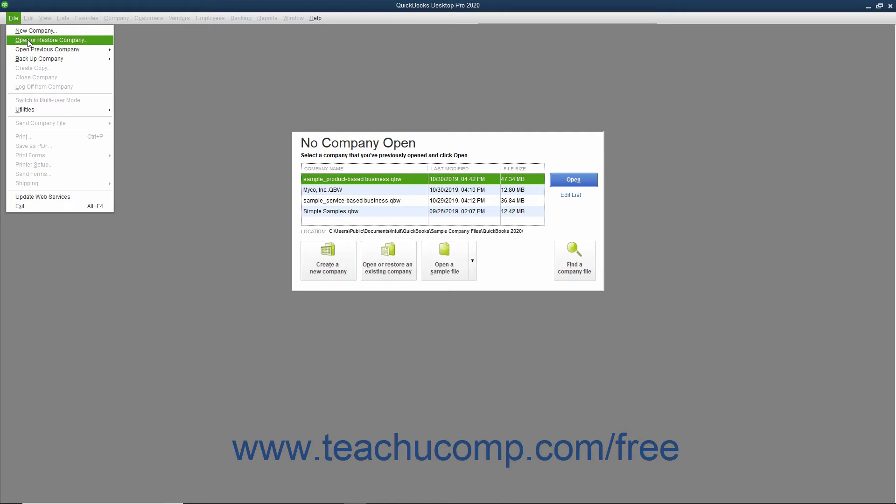
pyautogui.click(28, 41)
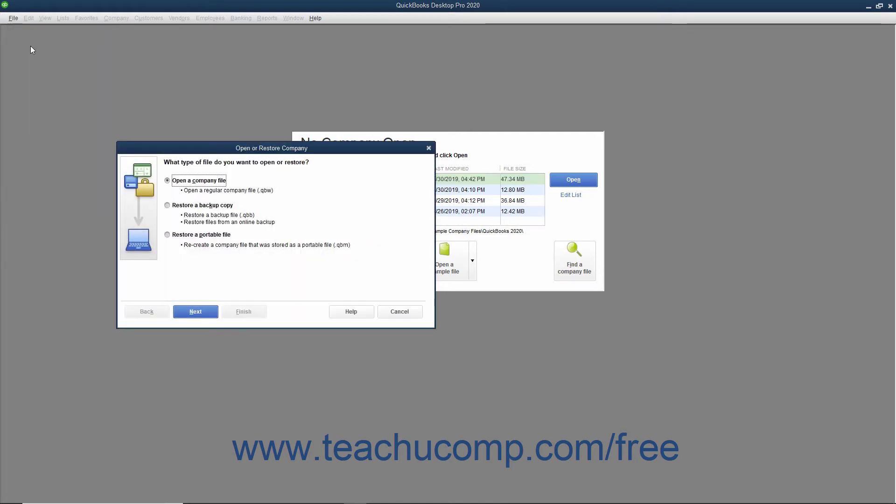
pyautogui.click(168, 234)
pyautogui.click(196, 312)
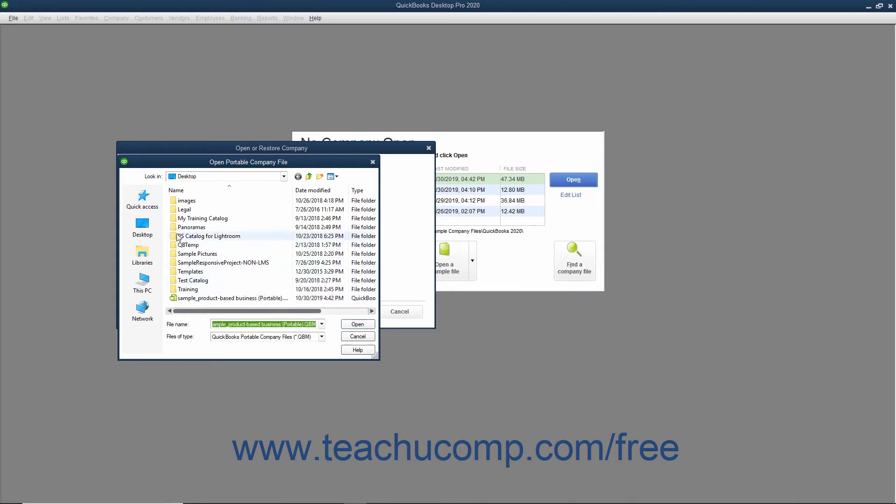
# - Pick 'sample_product-based business (Portable).QBM' from the Desktop as the file to restore
pyautogui.click(142, 226)
pyautogui.scroll(-5, 219, 280)
pyautogui.click(224, 303)
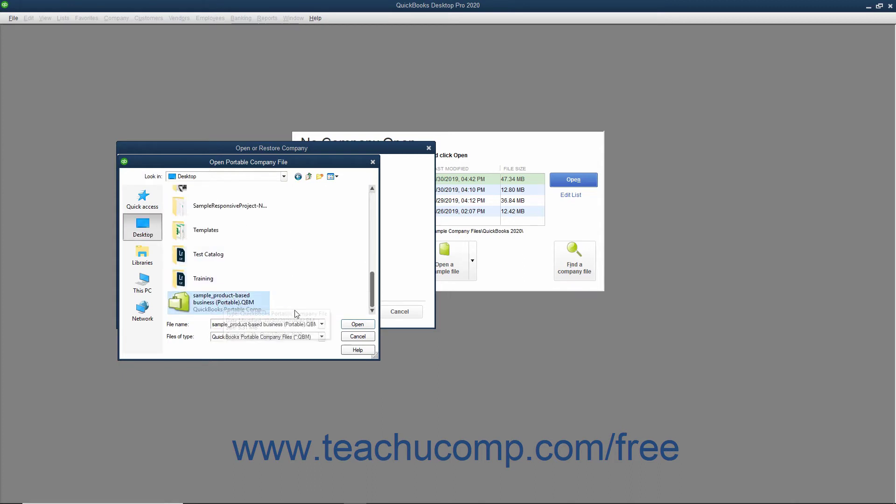
pyautogui.click(351, 326)
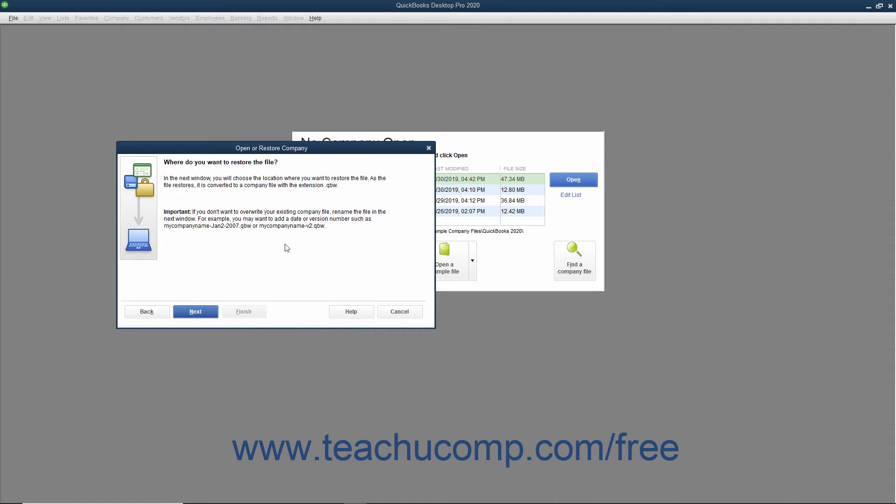
pyautogui.click(195, 312)
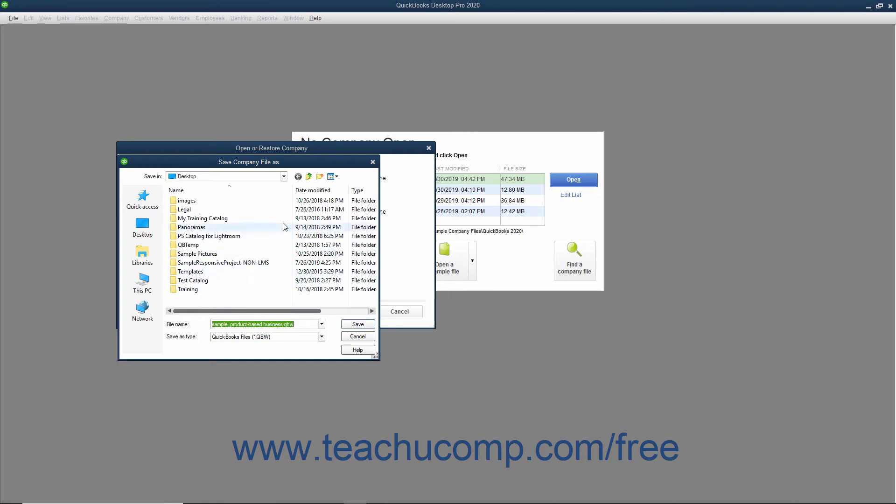
# - Create a TempCompany folder on the Desktop and save the restored company file there
pyautogui.click(316, 177)
pyautogui.write('TempCom')
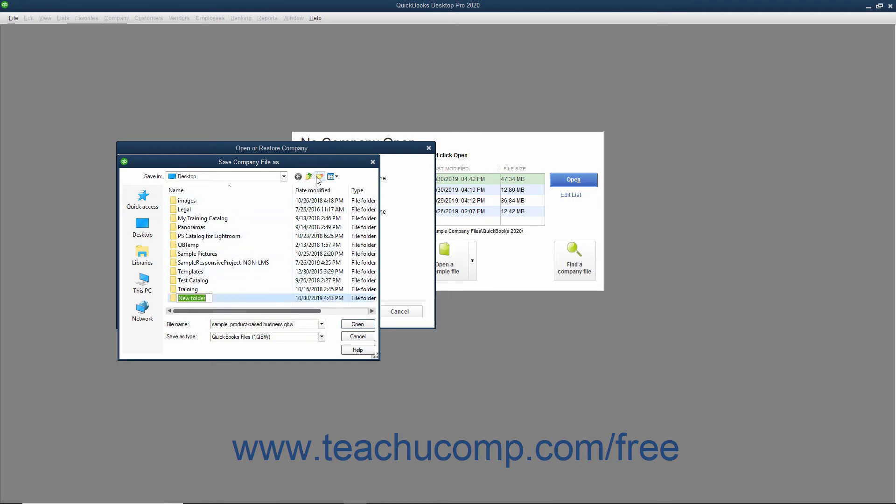
pyautogui.write('pany')
pyautogui.click(175, 298)
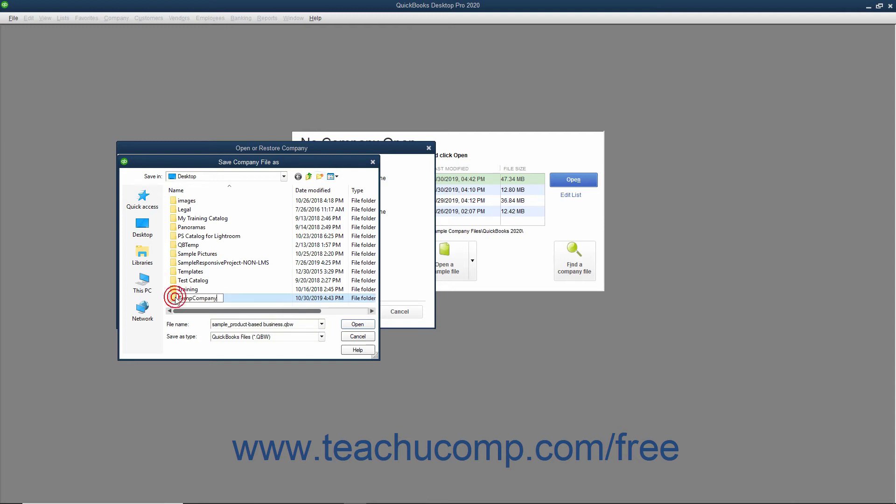
pyautogui.doubleClick(175, 297)
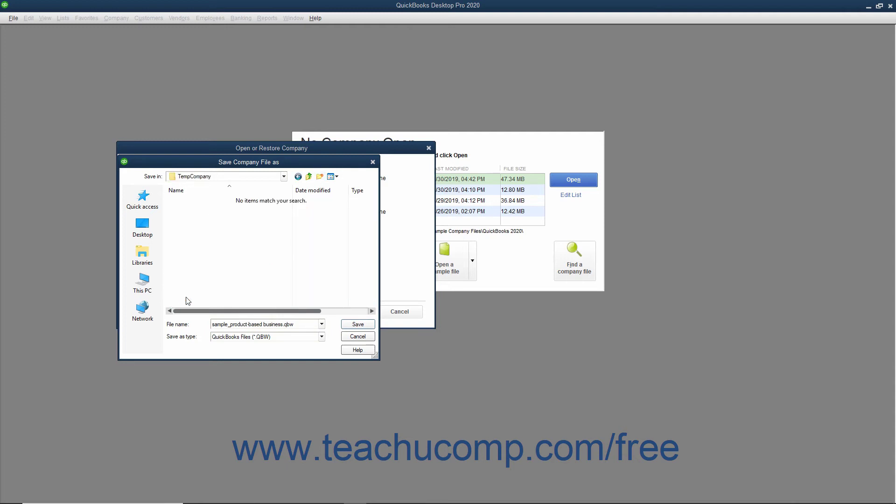
pyautogui.click(357, 324)
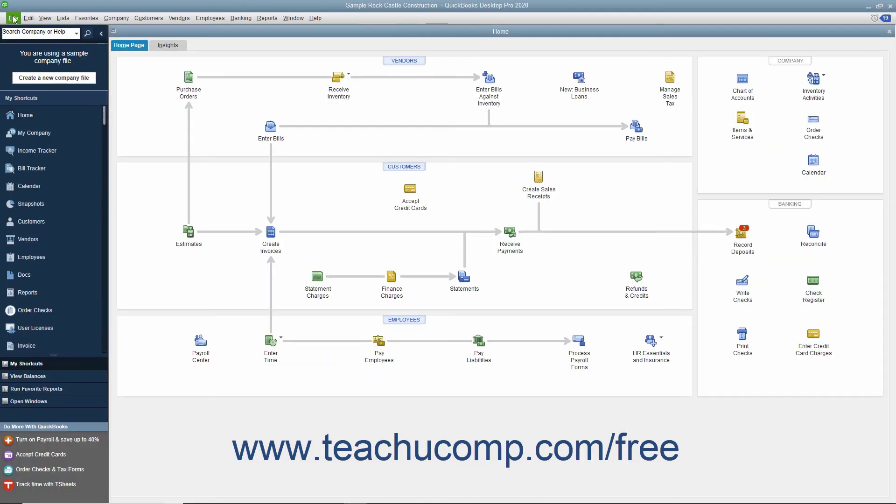
# - Close the restored company and open 'Myco, Inc..QBW' from the No Company Open list
pyautogui.click(13, 18)
pyautogui.click(29, 77)
pyautogui.click(335, 200)
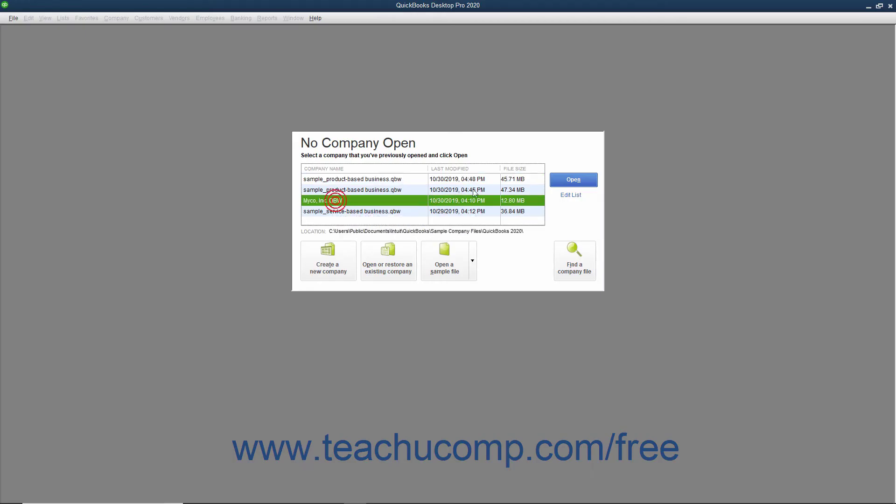
pyautogui.click(556, 182)
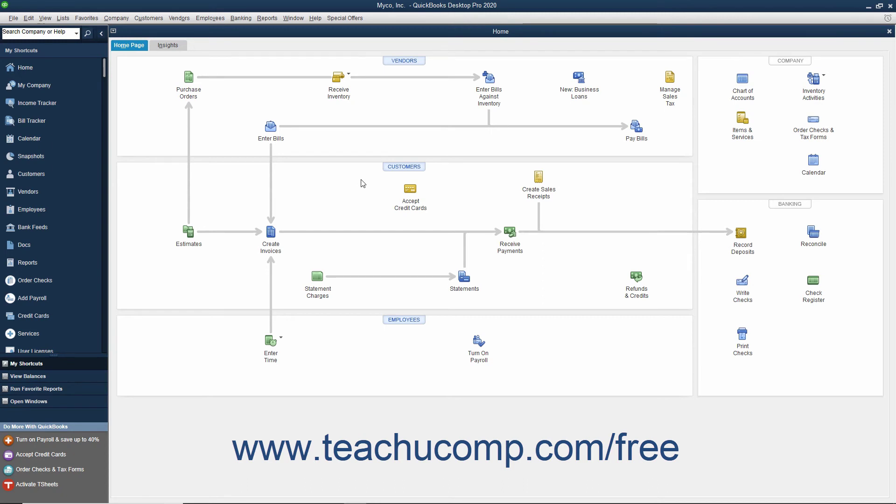
pyautogui.click(14, 18)
# - Start sending Myco, Inc. as a portable company file and browse for a shared folder
pyautogui.moveTo(77, 115)
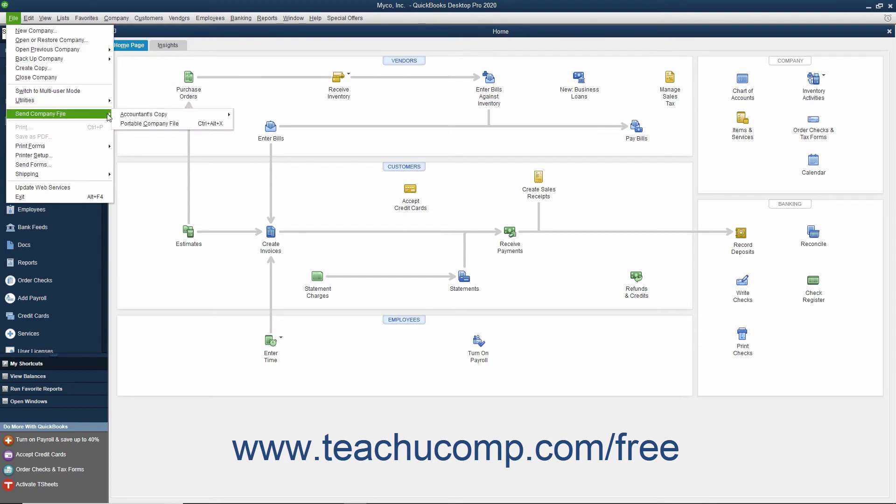
pyautogui.click(148, 124)
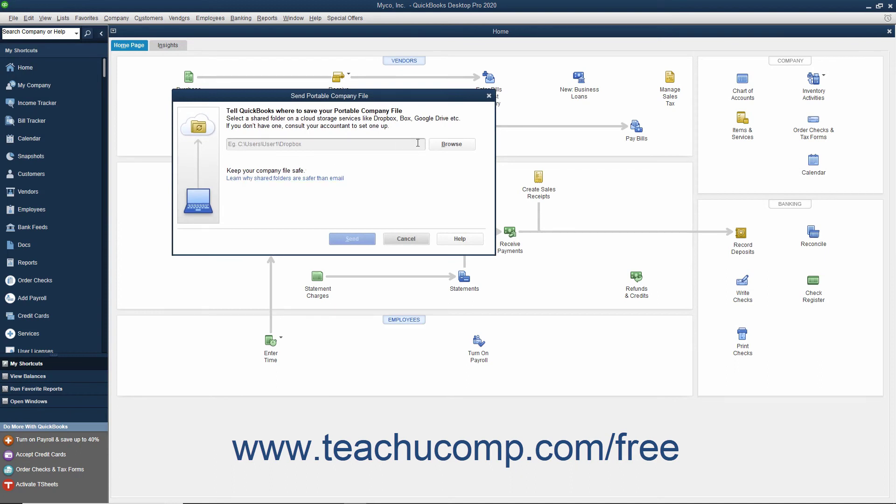
pyautogui.click(439, 148)
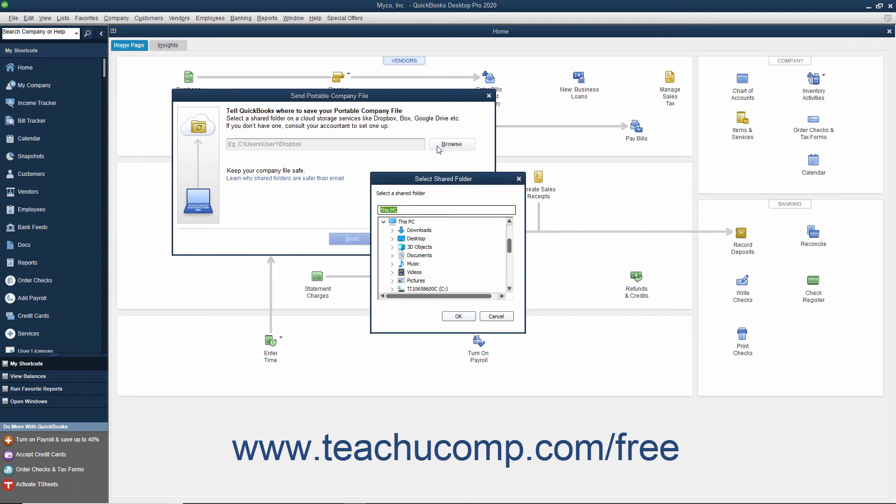
pyautogui.scroll(-1, 420, 255)
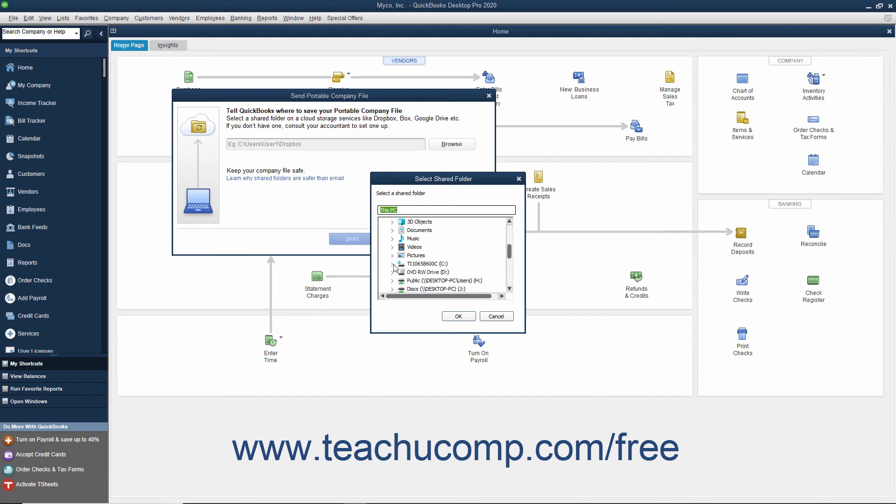
# - Choose the OneDrive folder under C: > Users as the shared folder and send the portable file
pyautogui.click(392, 264)
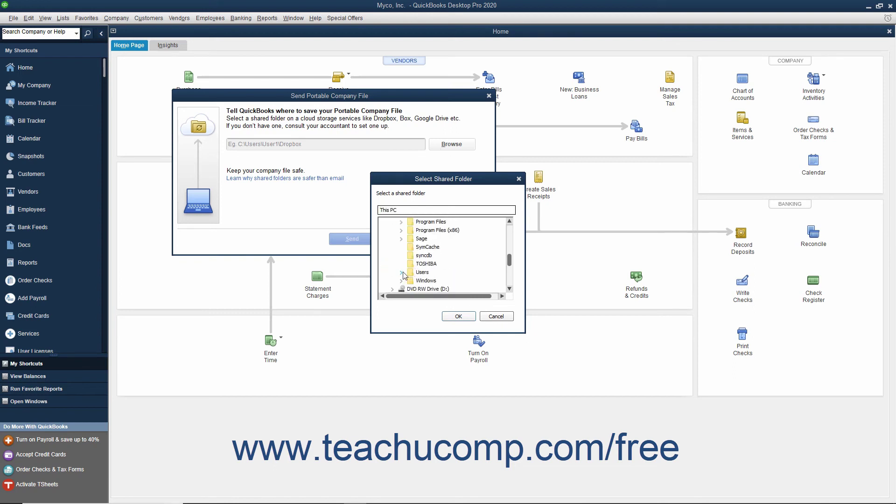
pyautogui.click(401, 272)
pyautogui.click(410, 281)
pyautogui.scroll(-3, 439, 275)
pyautogui.click(444, 289)
pyautogui.click(459, 317)
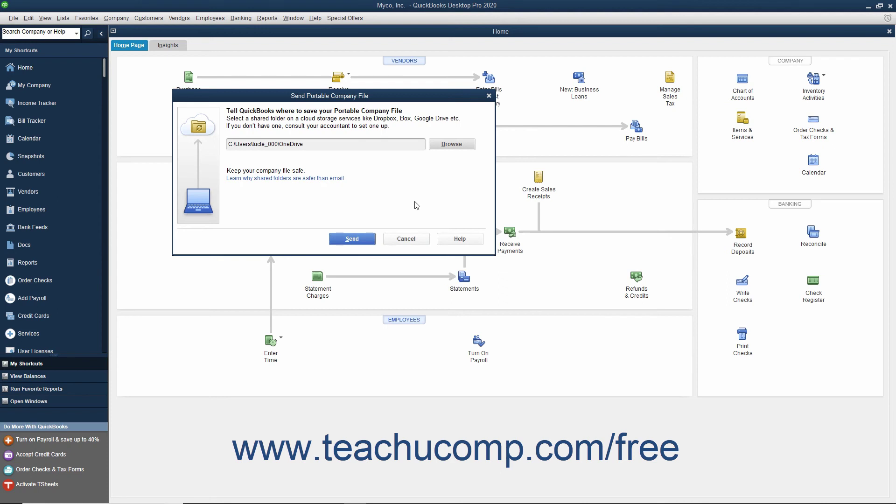
pyautogui.click(369, 144)
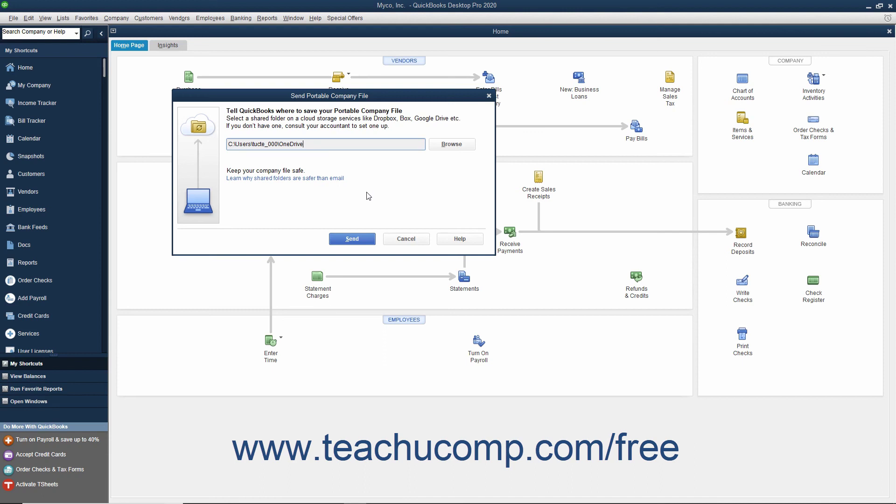
pyautogui.click(352, 239)
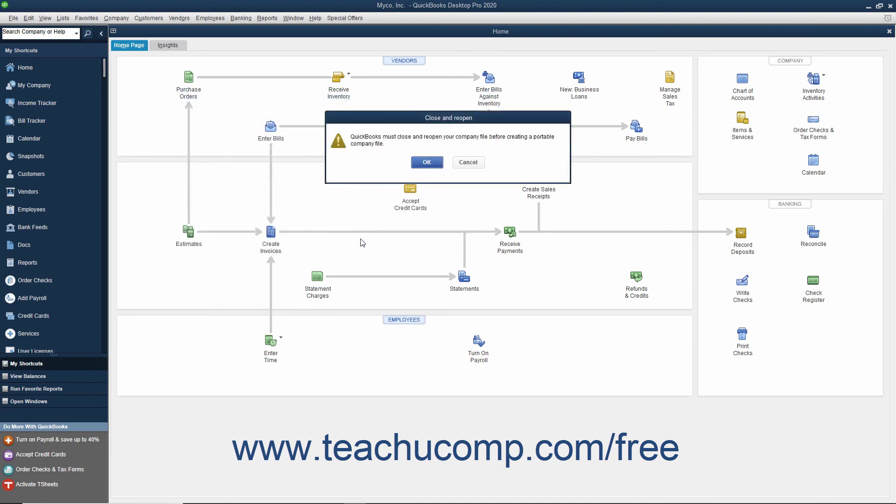